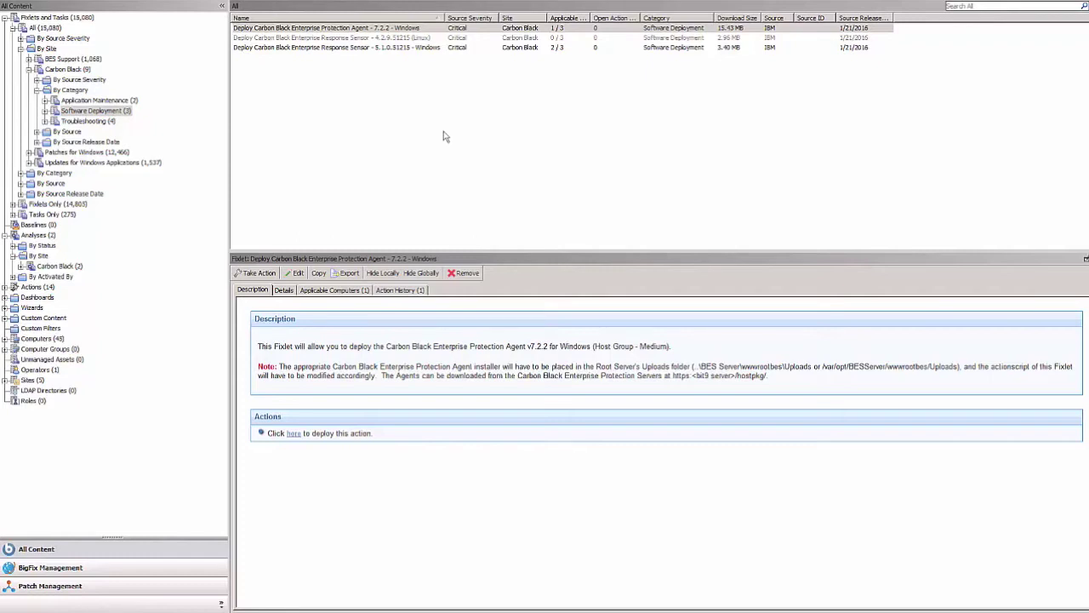
# Review the descriptions of the Protection Agent, Linux Response Sensor and Windows Response Sensor deployment Fixlets in the Carbon Black site.
pyautogui.click(423, 29)
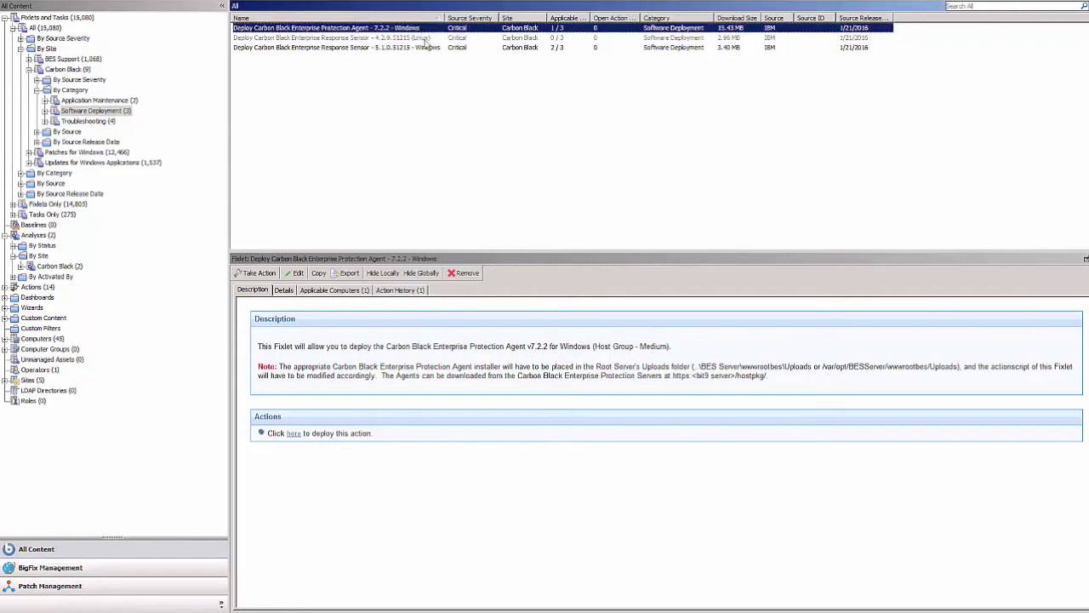
pyautogui.click(429, 39)
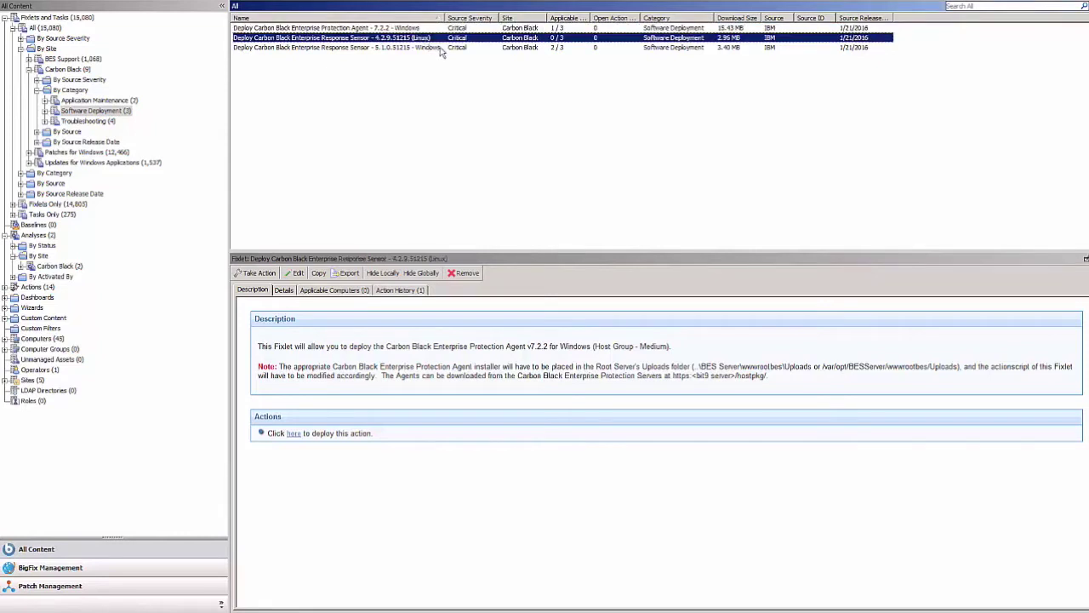
pyautogui.click(444, 48)
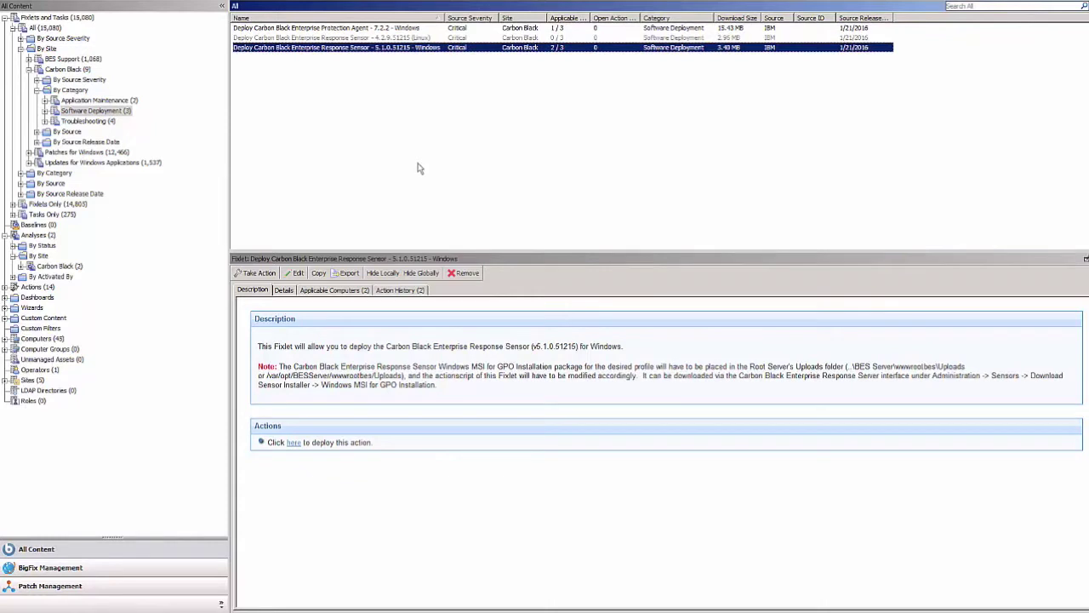
# Check the applicable computers for the Windows Response Sensor, Linux Response Sensor and Protection Agent deployment Fixlets.
pyautogui.click(355, 290)
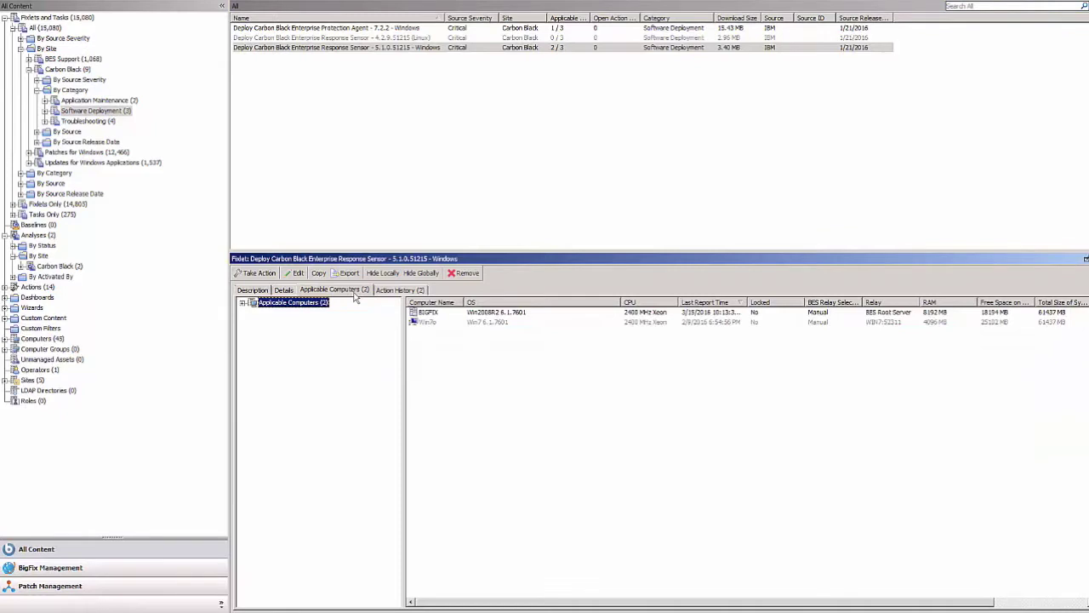
pyautogui.click(417, 39)
pyautogui.click(344, 291)
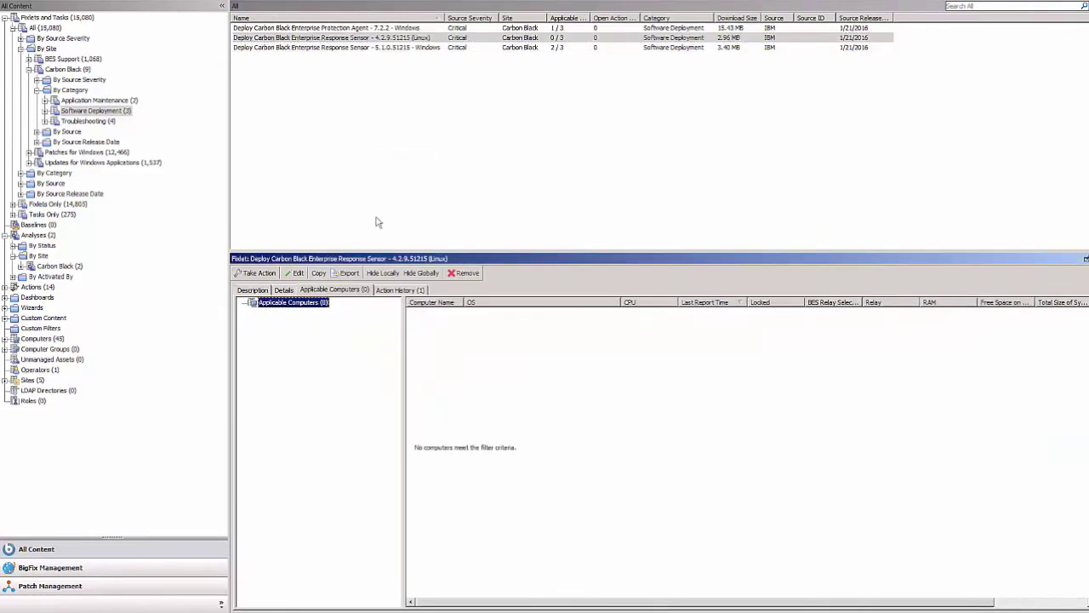
pyautogui.click(430, 30)
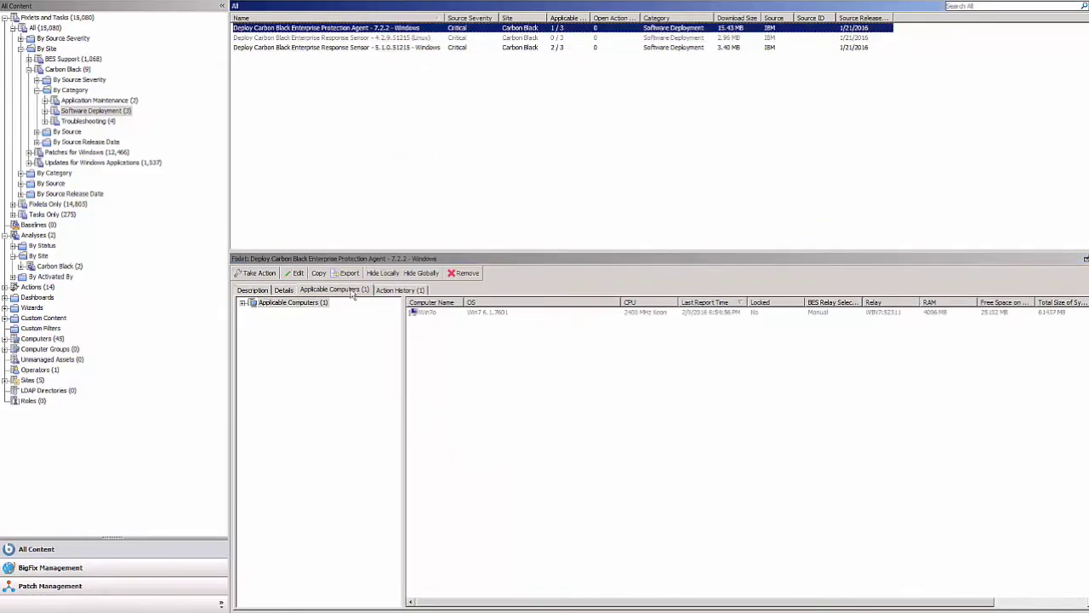
# Examine the prefetch statement in the Protection Agent deployment Fixlet's action script, and return to the Fixlet's description.
pyautogui.click(284, 291)
pyautogui.scroll(-10, 307, 417)
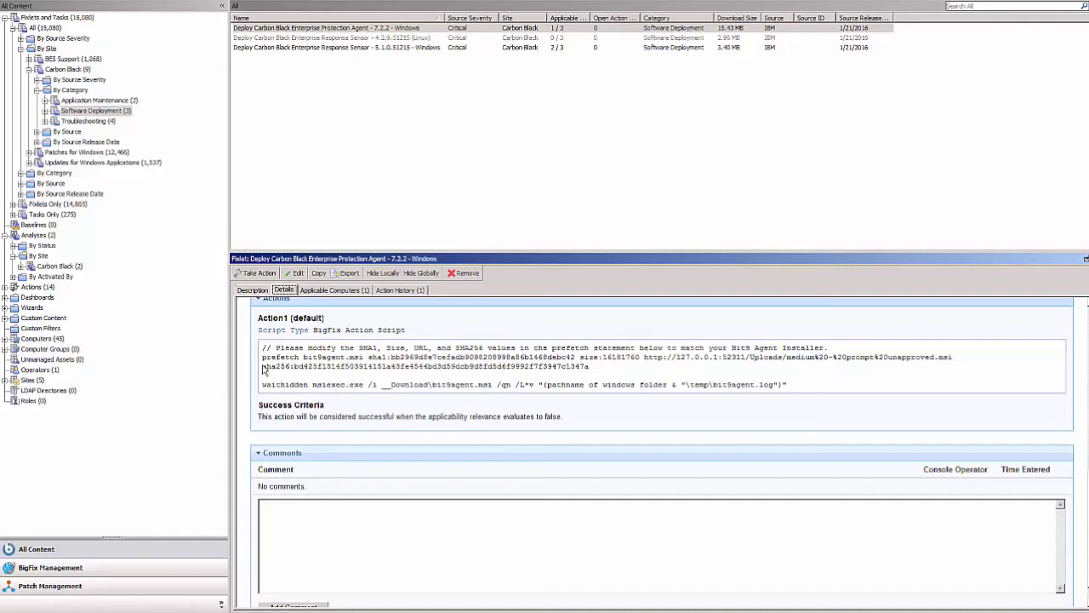
pyautogui.moveTo(262, 357); pyautogui.dragTo(545, 374)
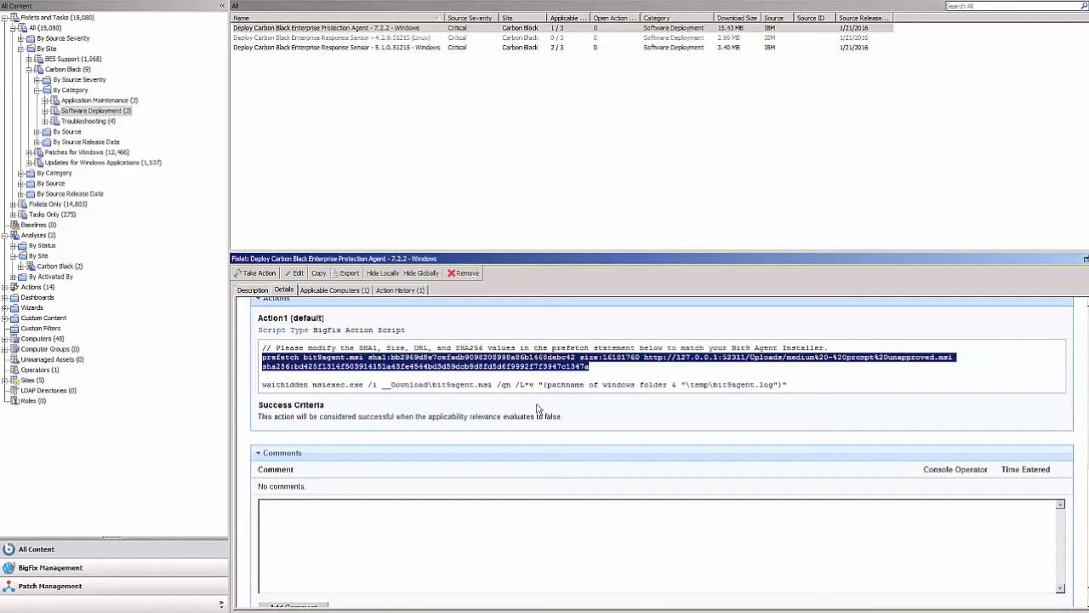
pyautogui.click(262, 291)
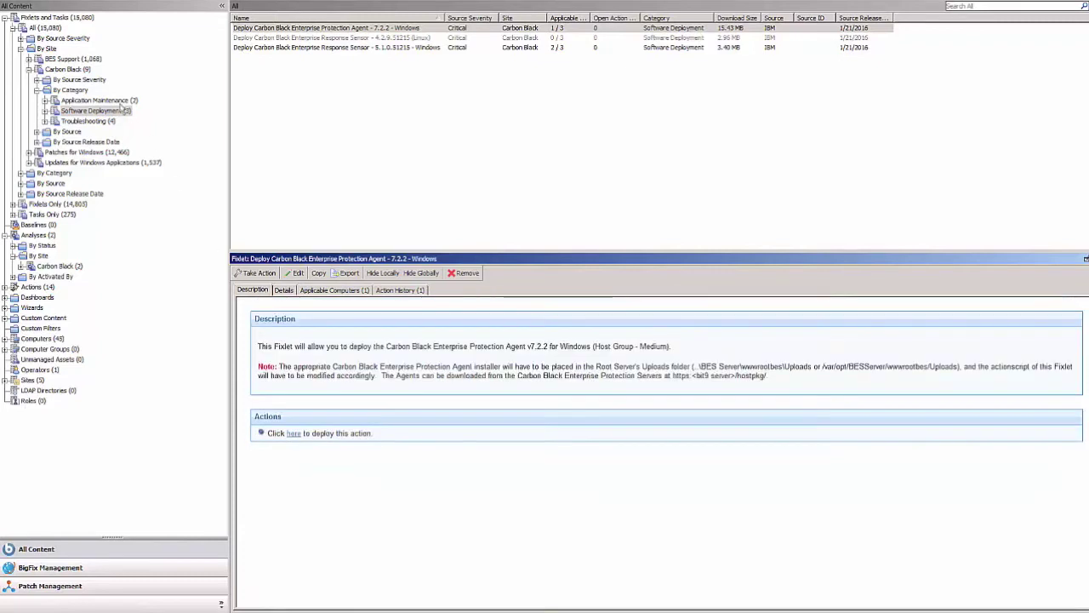
# Review the descriptions of the Carbon Black content in the Application Maintenance and Troubleshooting categories.
pyautogui.click(98, 100)
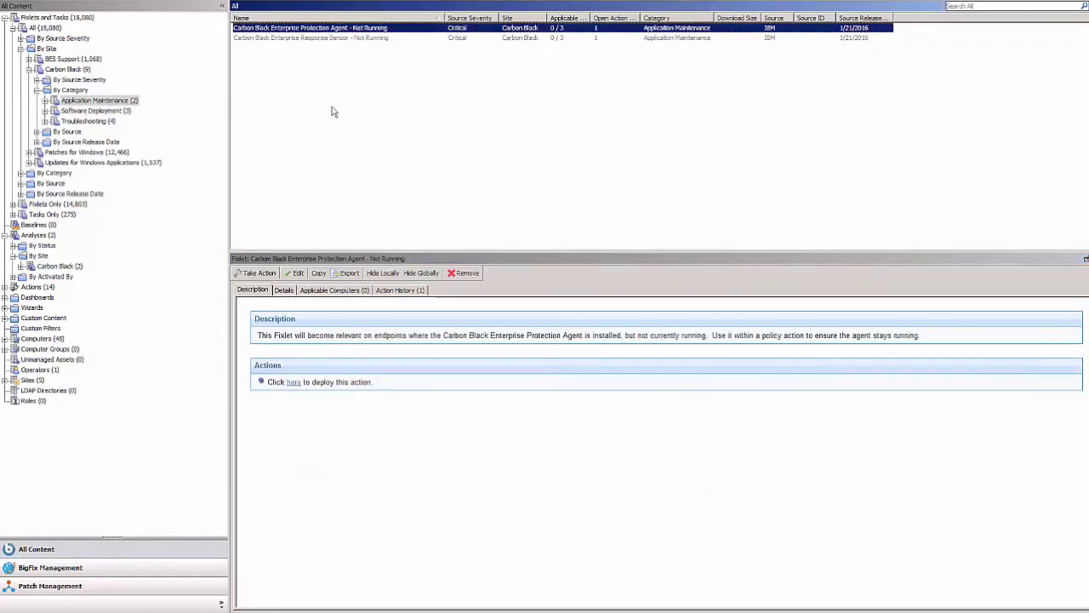
pyautogui.click(335, 37)
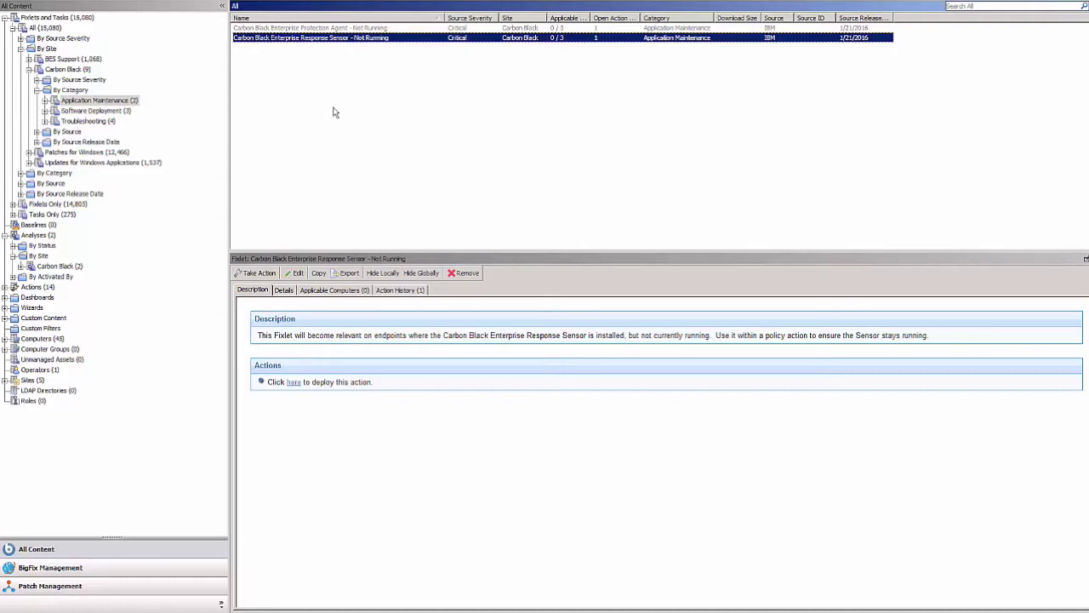
pyautogui.click(94, 121)
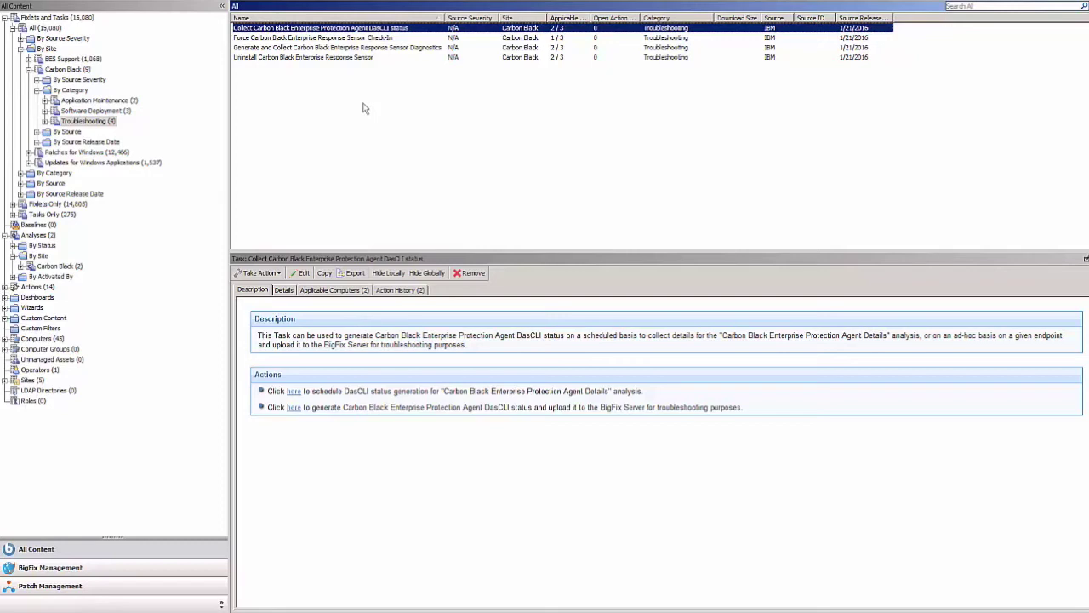
pyautogui.click(356, 49)
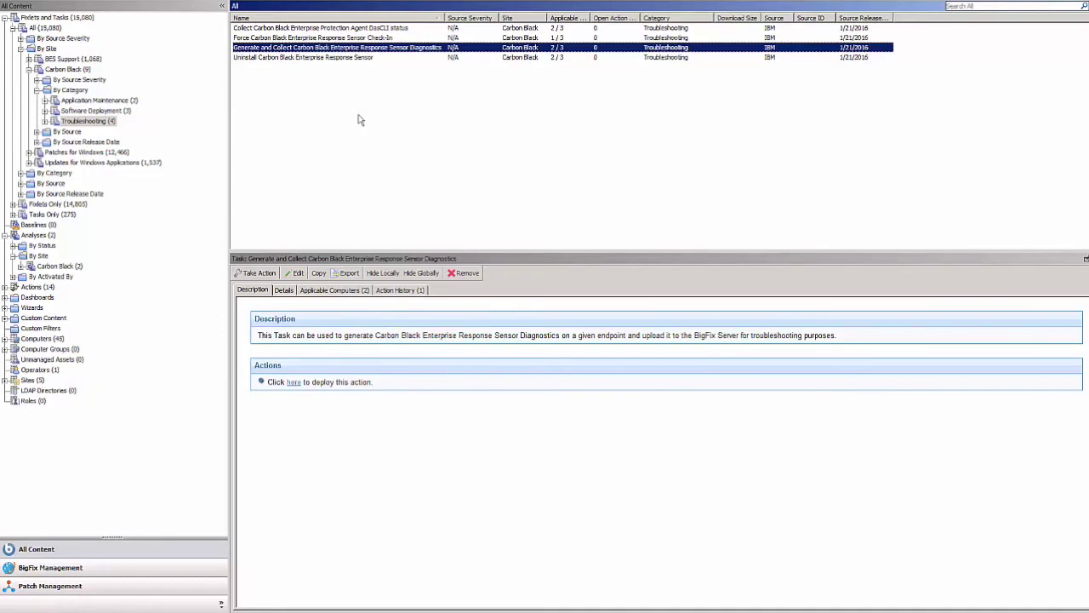
pyautogui.click(353, 37)
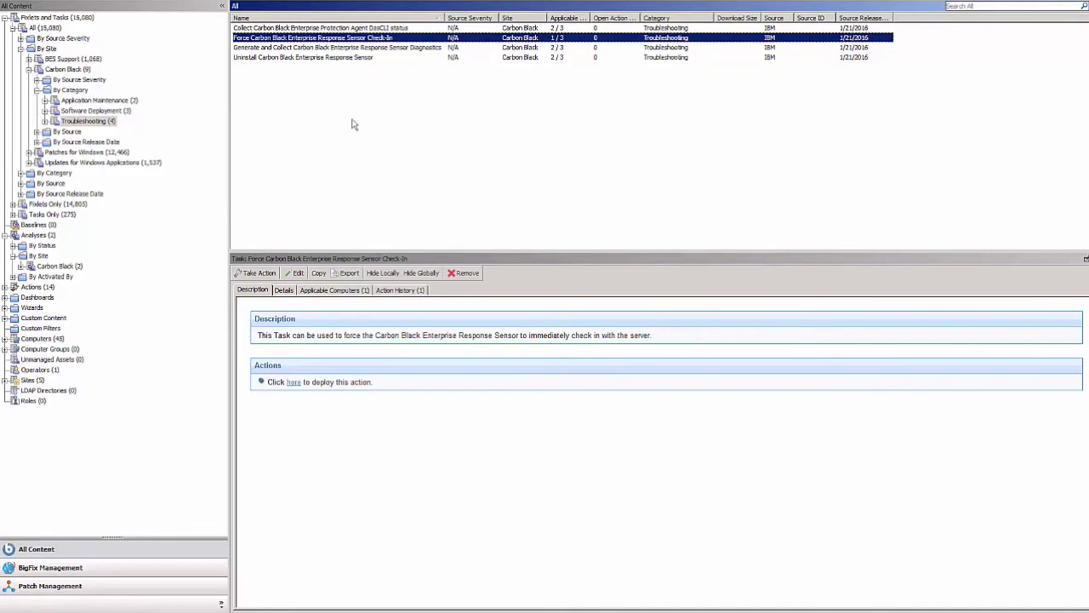
pyautogui.click(351, 57)
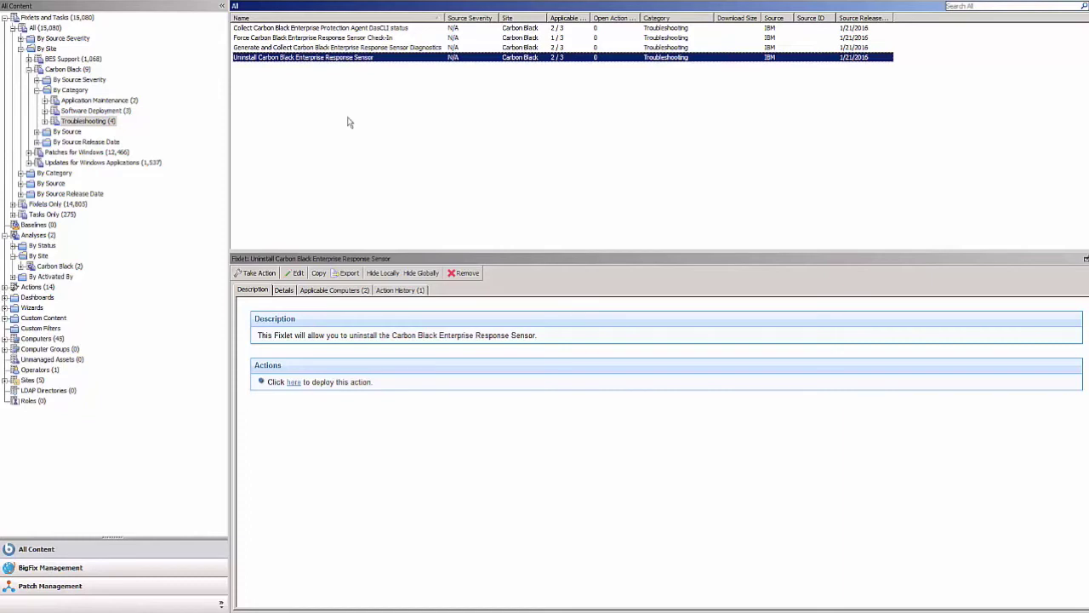
# Break down the Carbon Black Enterprise Response Sensor Details analysis results by version, service state, backend server and collect configuration.
pyautogui.click(60, 266)
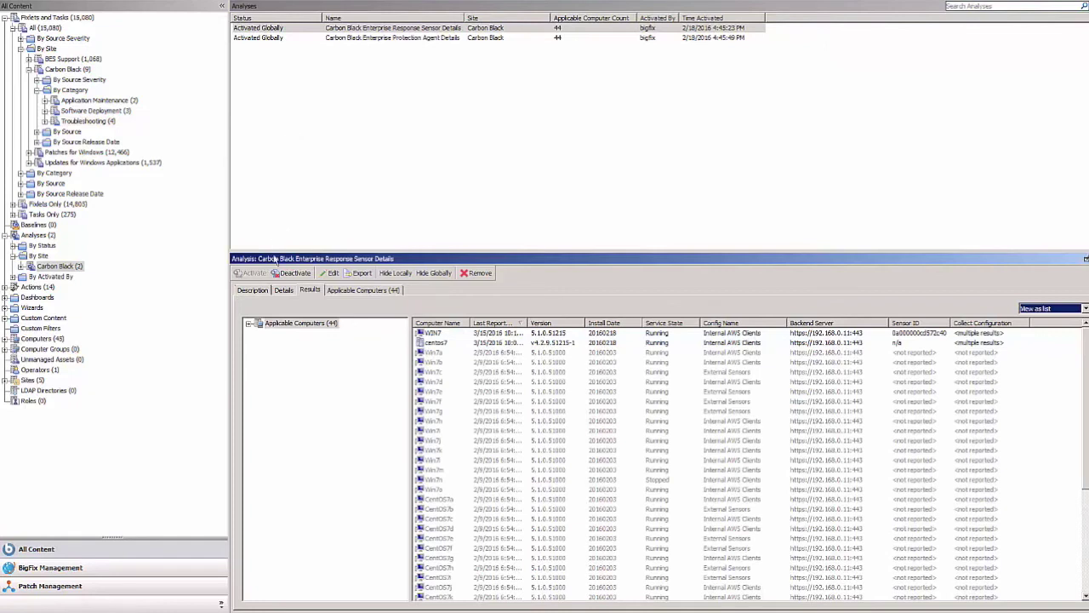
pyautogui.click(248, 324)
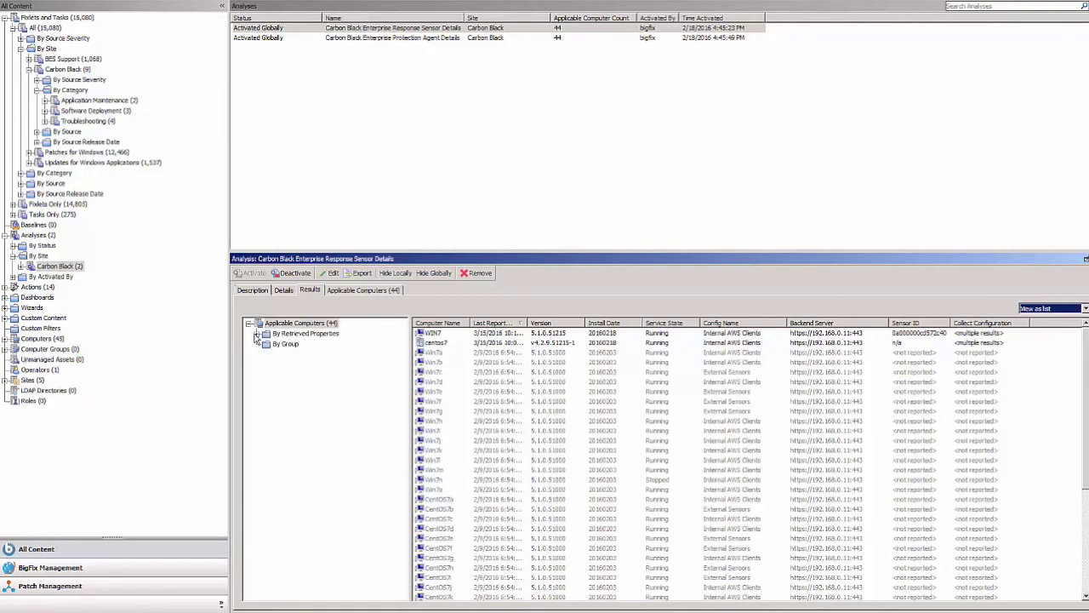
pyautogui.click(256, 334)
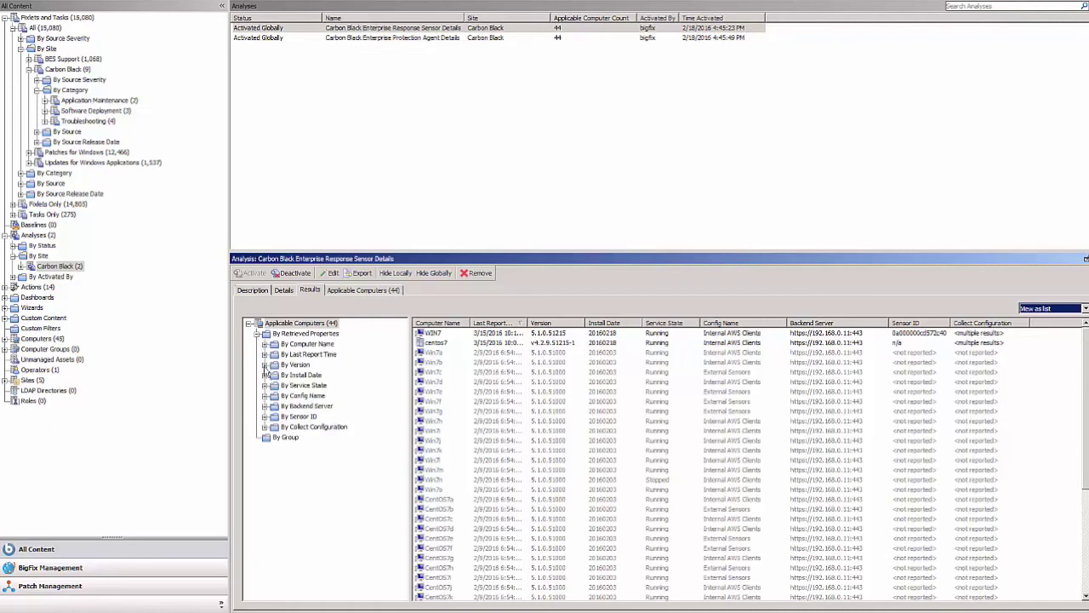
pyautogui.click(264, 365)
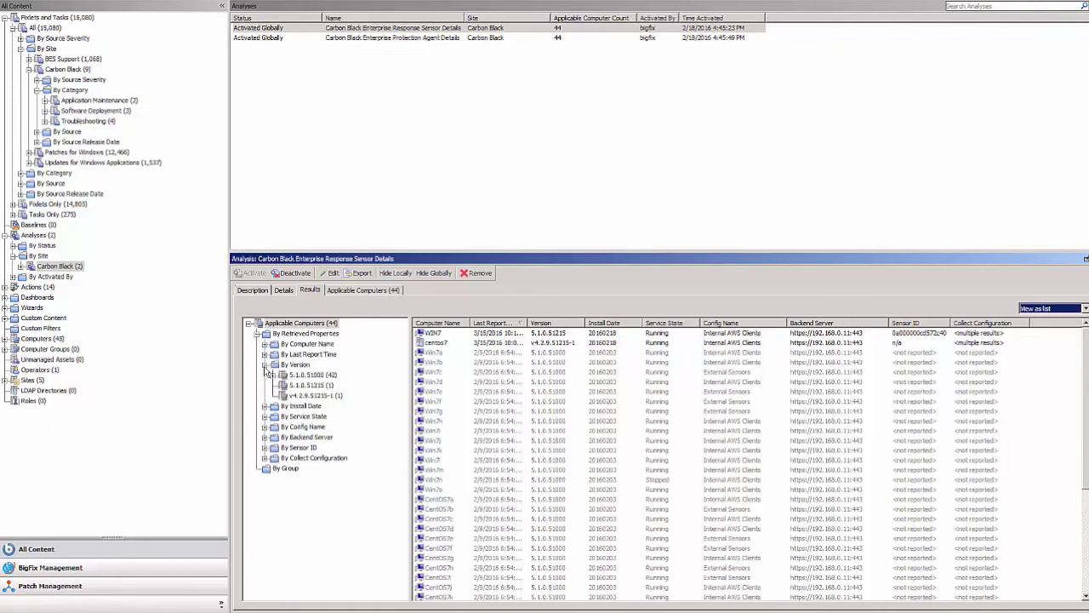
pyautogui.click(265, 417)
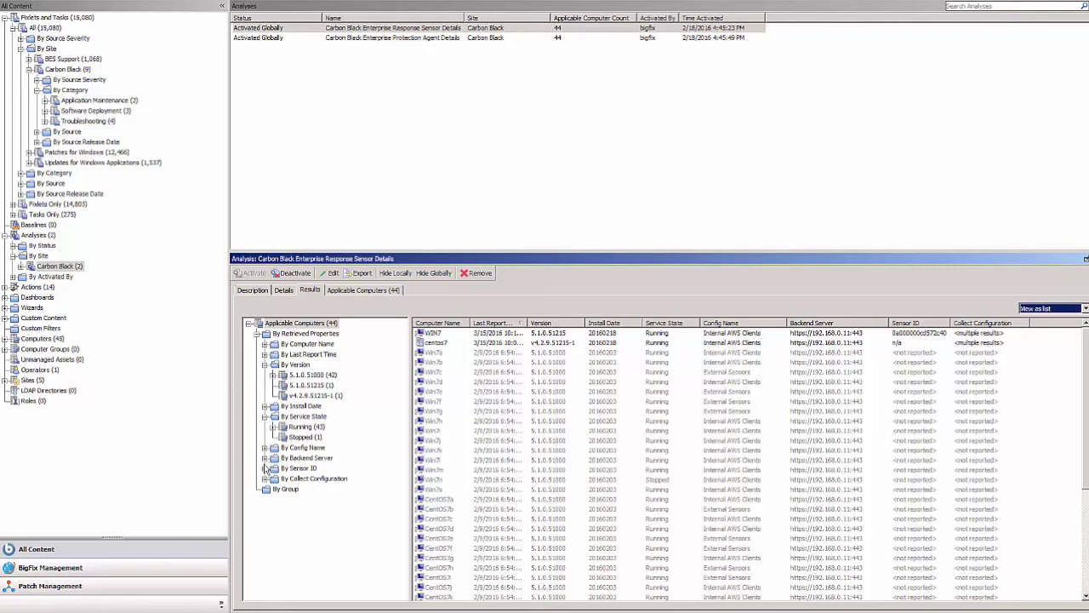
pyautogui.click(265, 459)
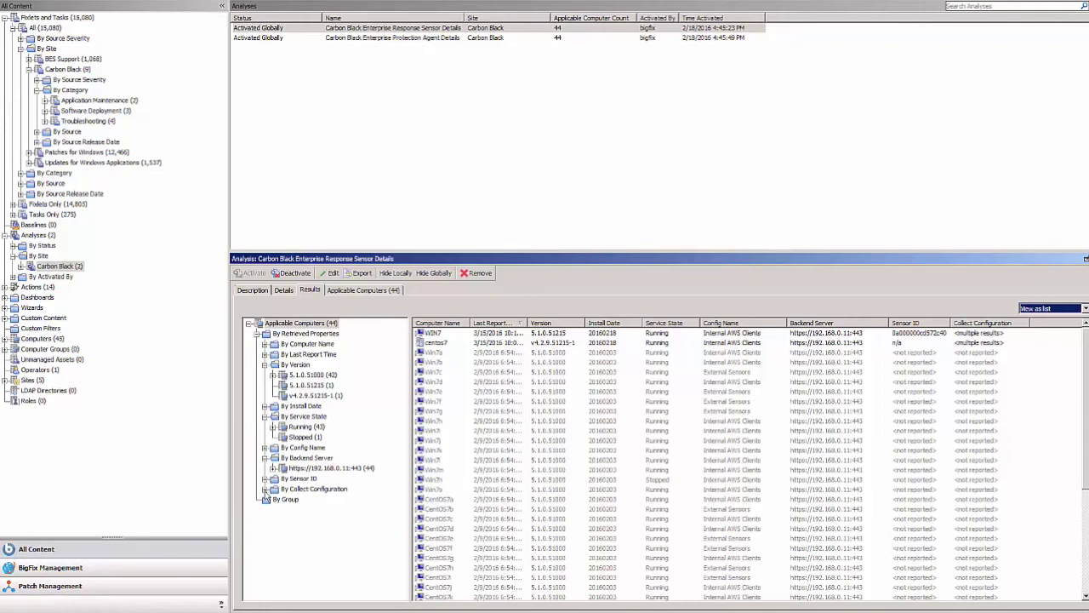
pyautogui.click(265, 490)
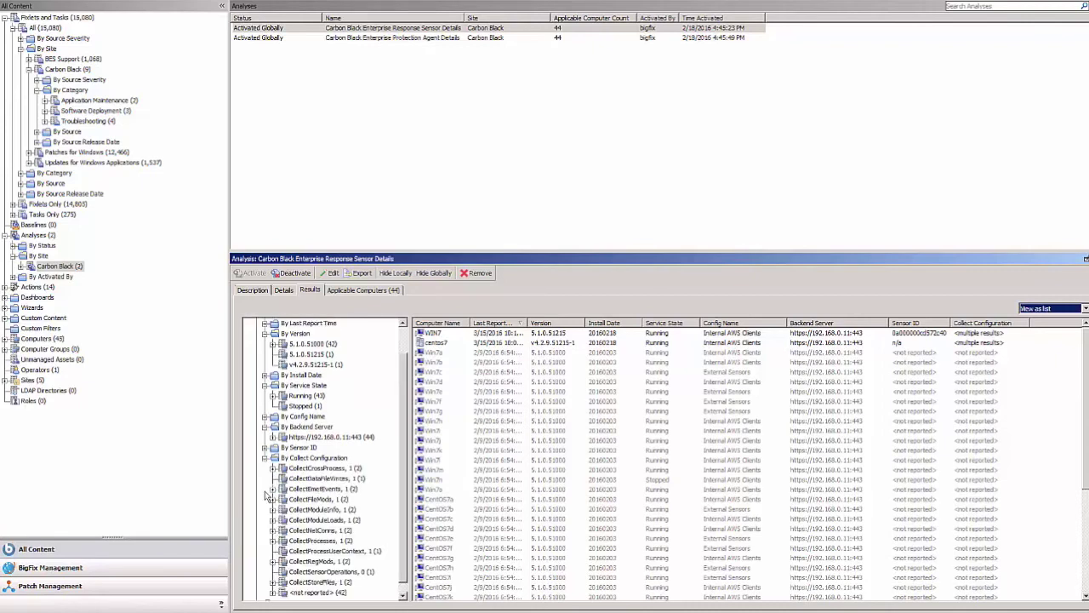
# Break down the Carbon Black Enterprise Protection Agent Details results by version, service state, backend server, current level of enforcement and tamper protection status.
pyautogui.click(329, 37)
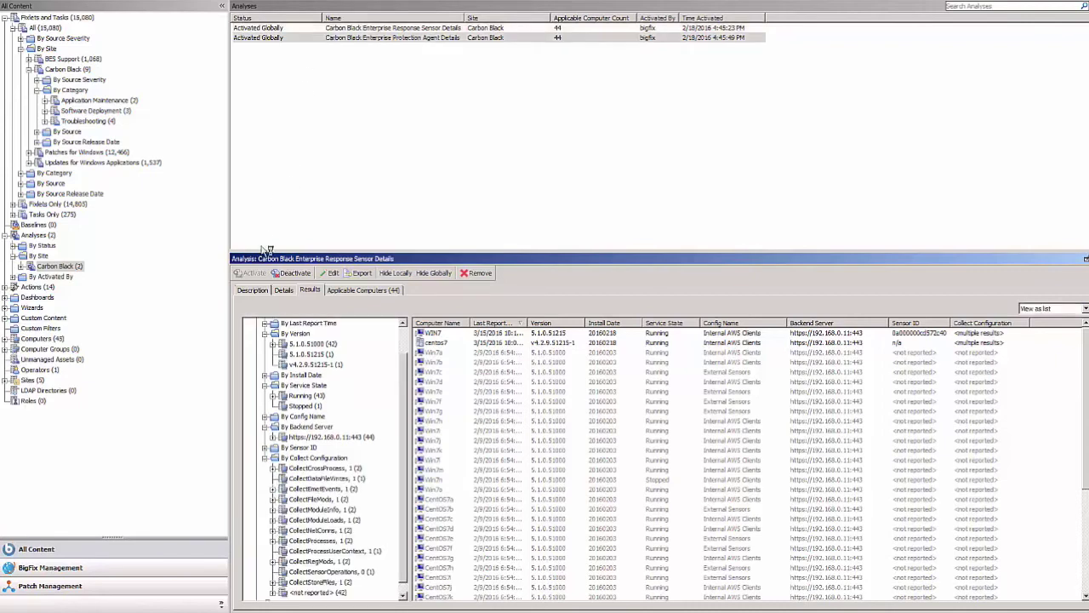
pyautogui.click(248, 323)
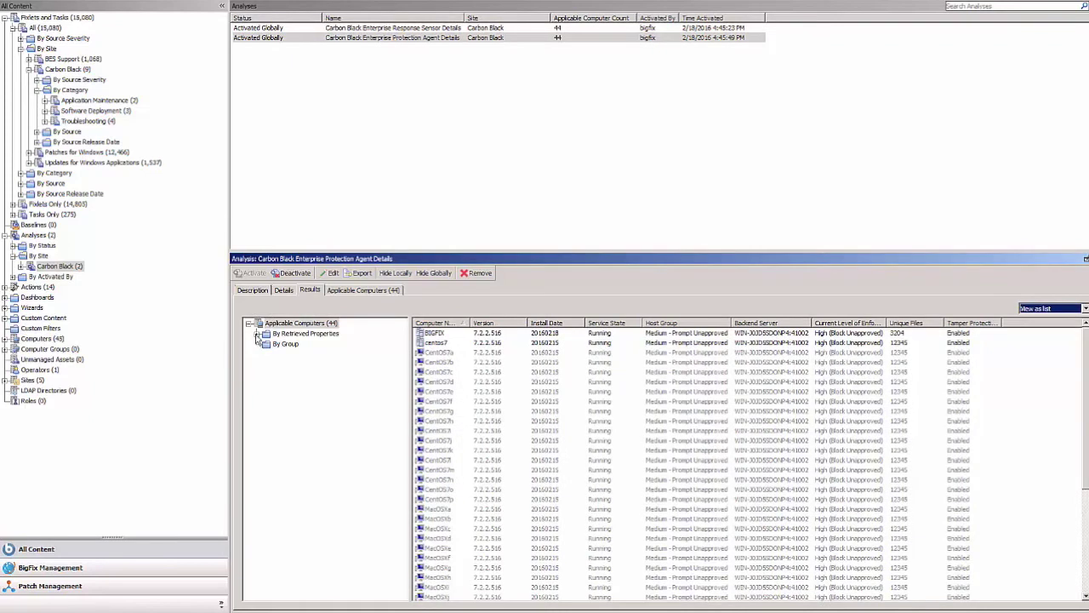
pyautogui.click(257, 334)
pyautogui.click(265, 355)
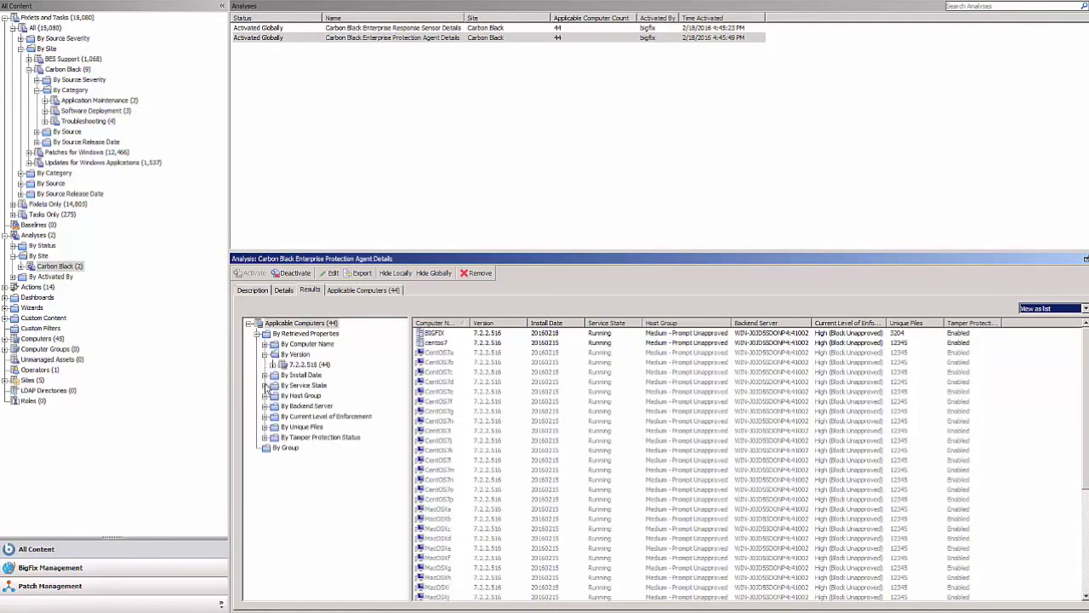
pyautogui.click(265, 386)
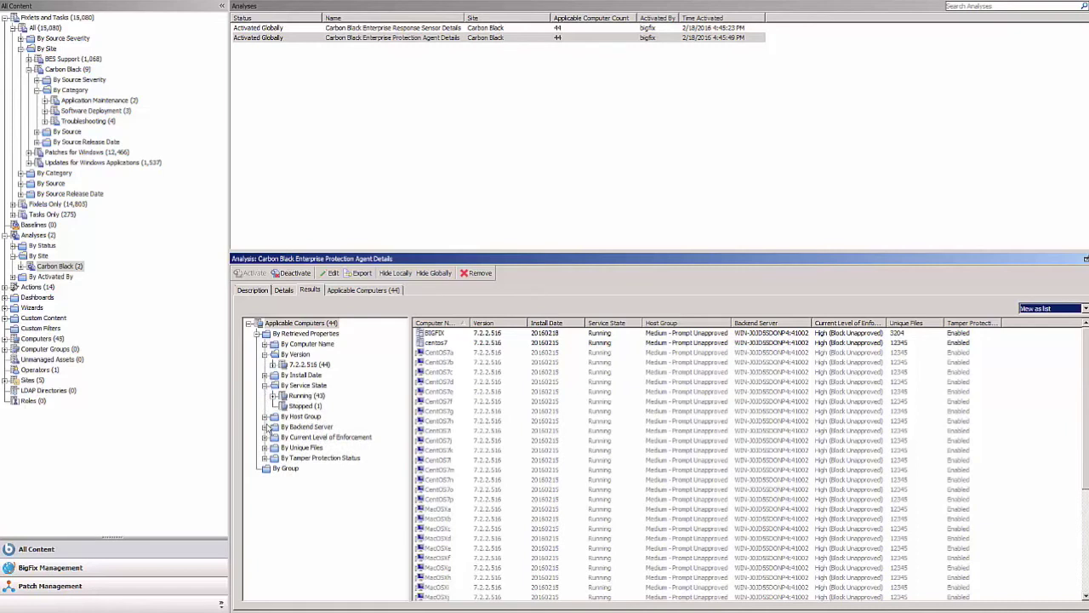
pyautogui.click(265, 426)
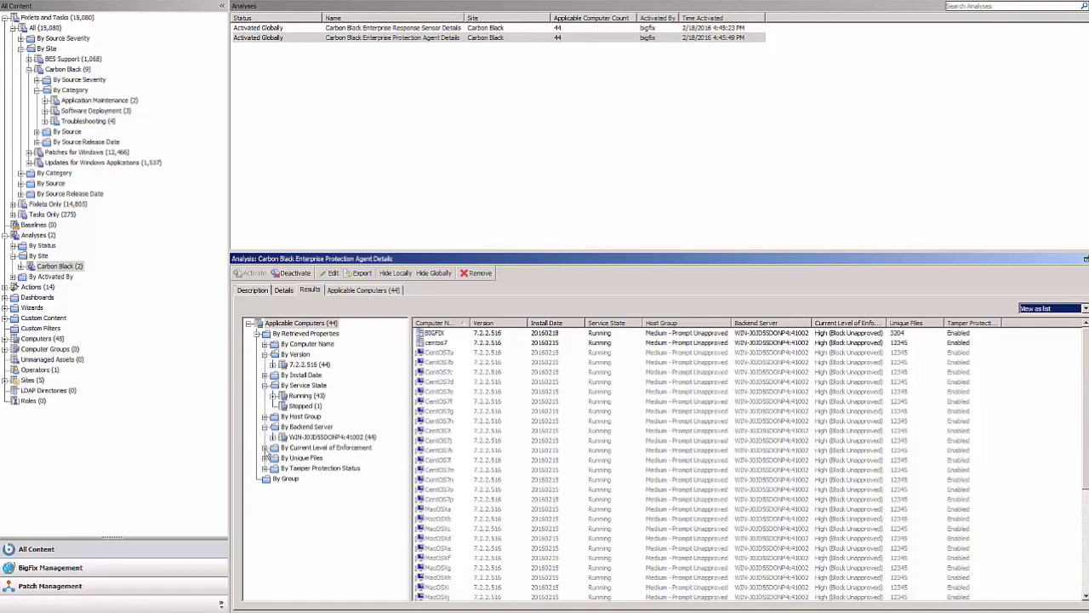
pyautogui.click(265, 447)
pyautogui.click(265, 479)
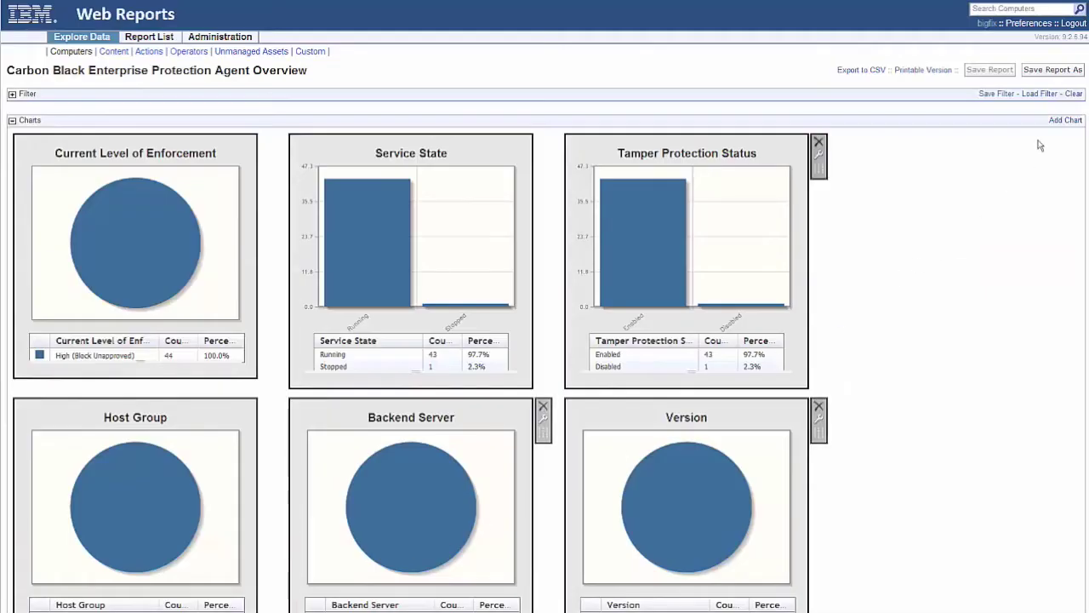
# Switch to Web Reports and examine the charts and computer list of the Carbon Black Enterprise Protection Agent Overview report.
pyautogui.scroll(-1, 676, 417)
pyautogui.scroll(-5, 1088, 330)
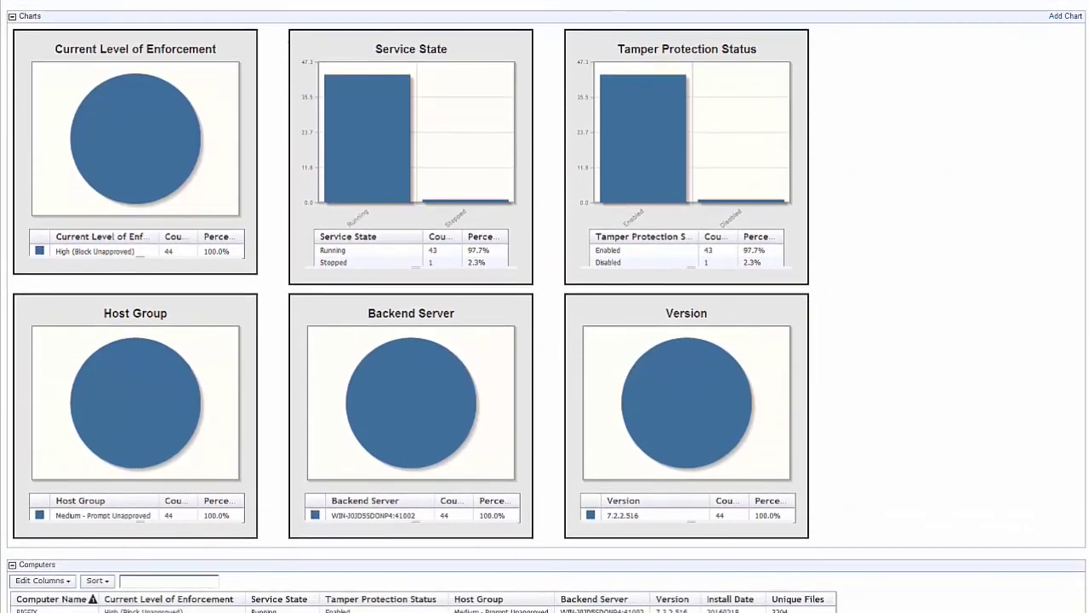
pyautogui.scroll(-4, 1087, 329)
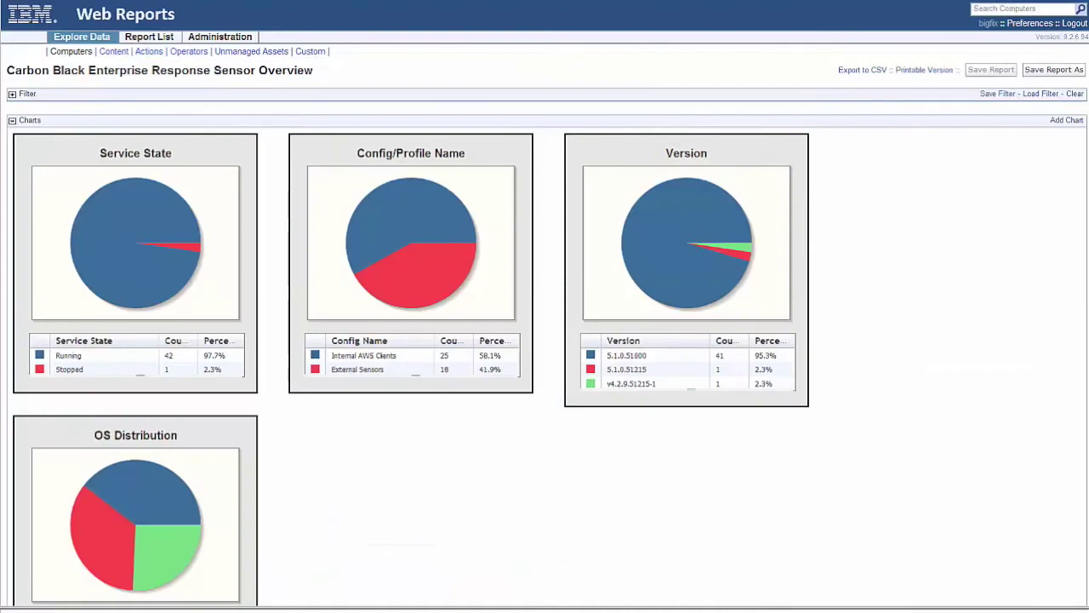
# Examine the charts and computer list of the Carbon Black Enterprise Response Sensor Overview report.
pyautogui.scroll(-6, 545, 306)
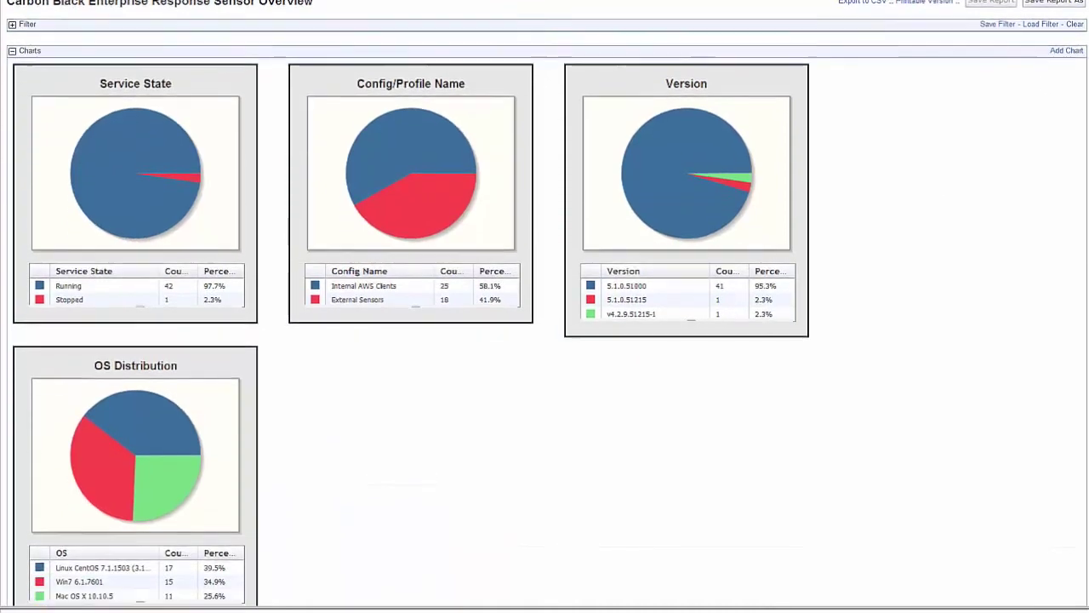
pyautogui.scroll(-3, 1054, 428)
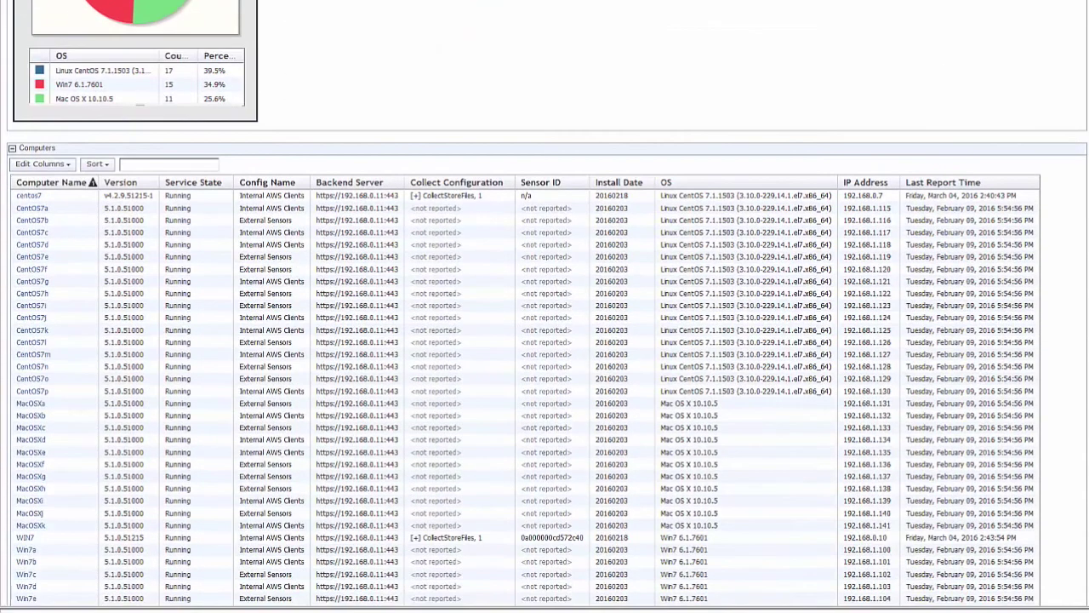